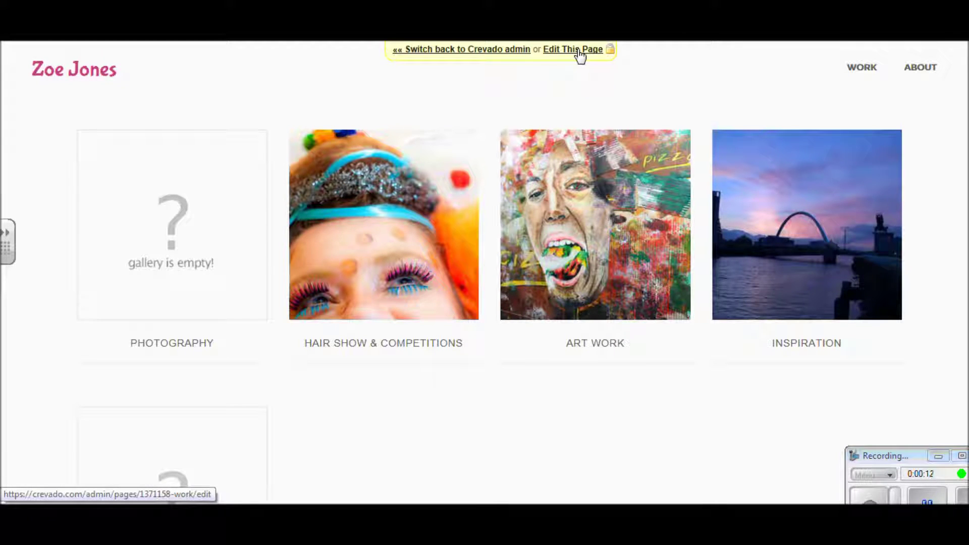
Toggle between edit mode and the live version, then go back to the Portfolio Customization admin page
click(581, 50)
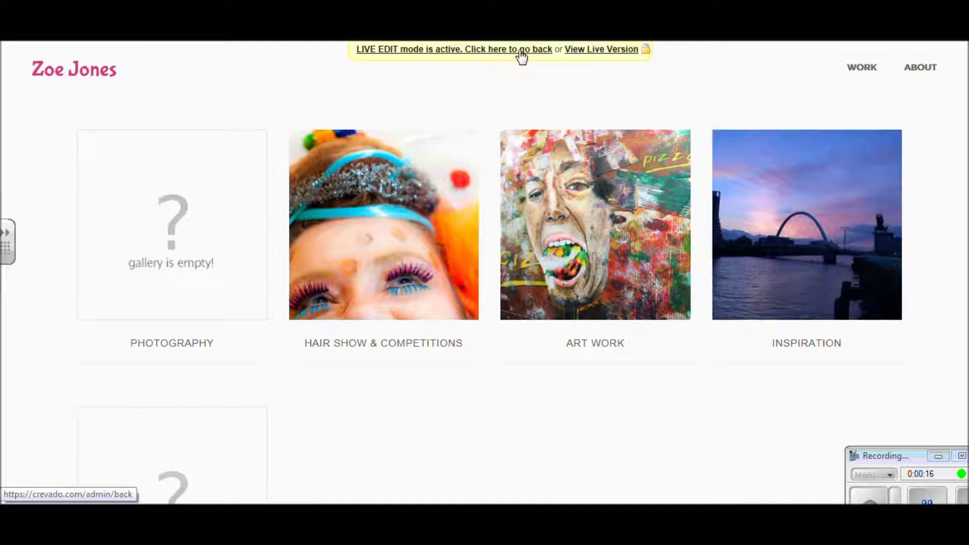
click(574, 49)
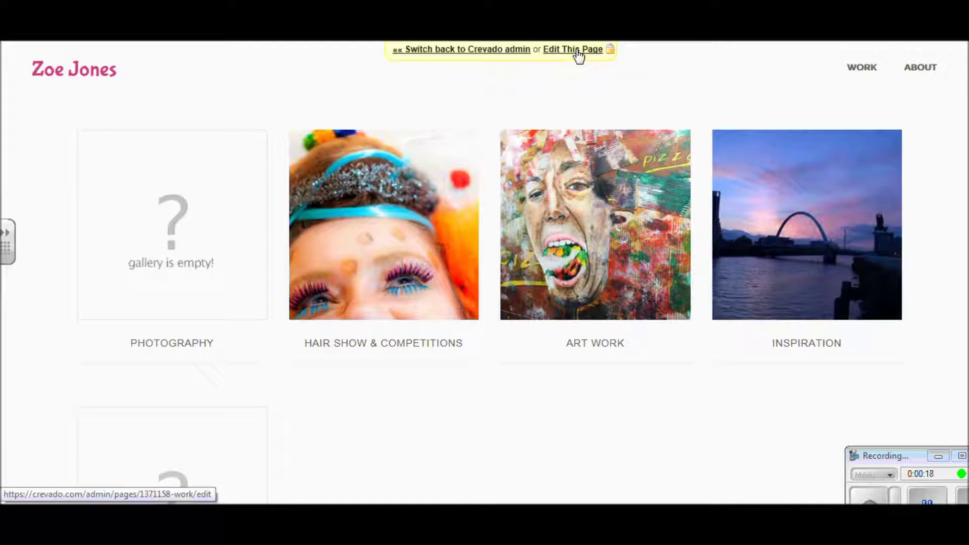
click(578, 51)
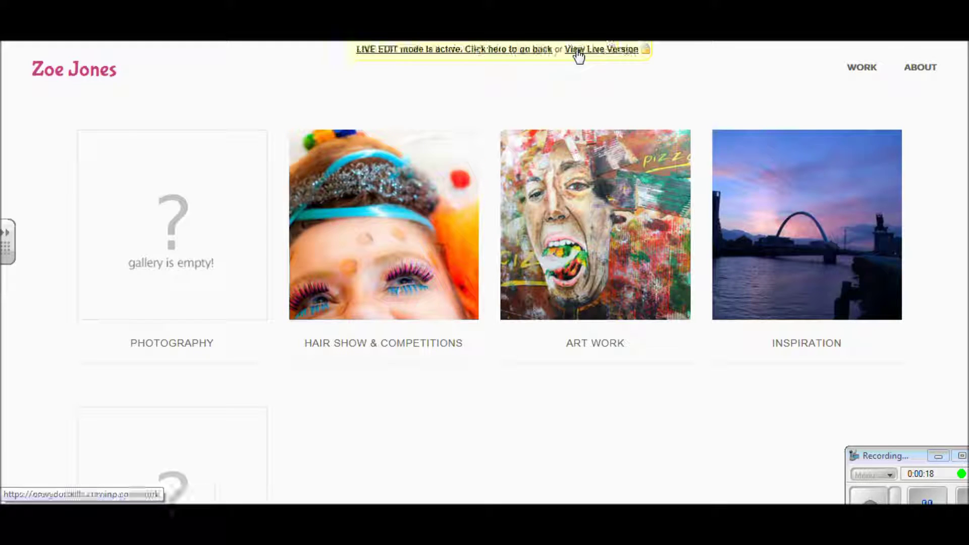
click(522, 51)
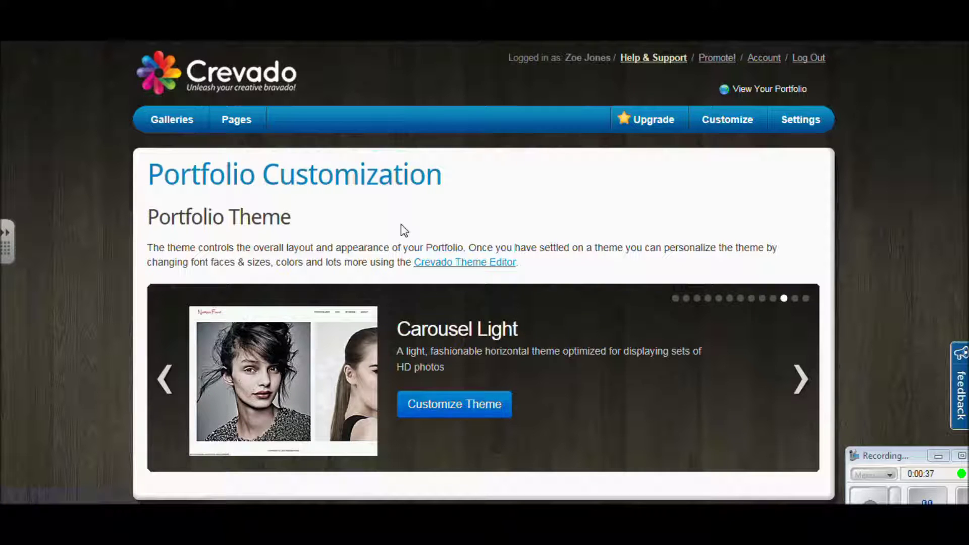
Open the Crevado Theme Editor and expand its Header & Logos settings
click(467, 263)
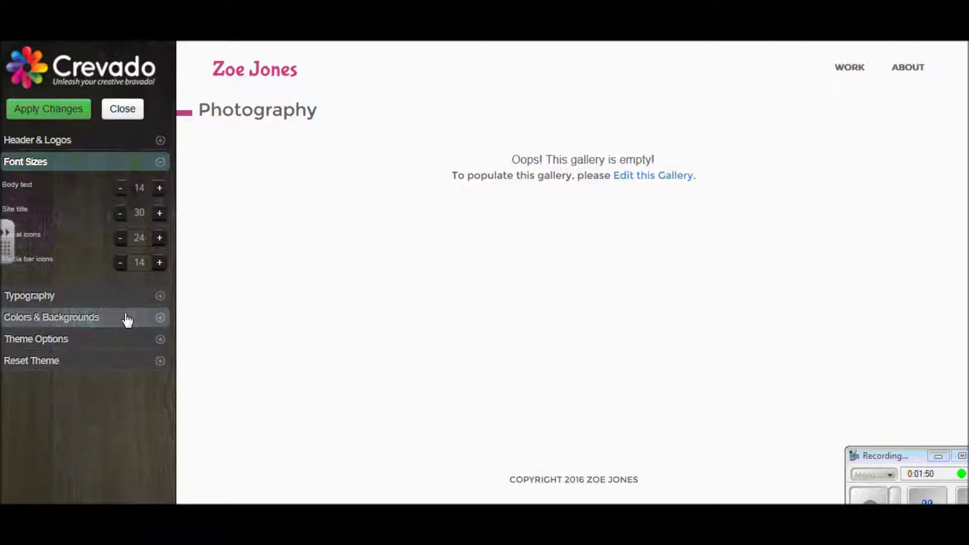
click(159, 140)
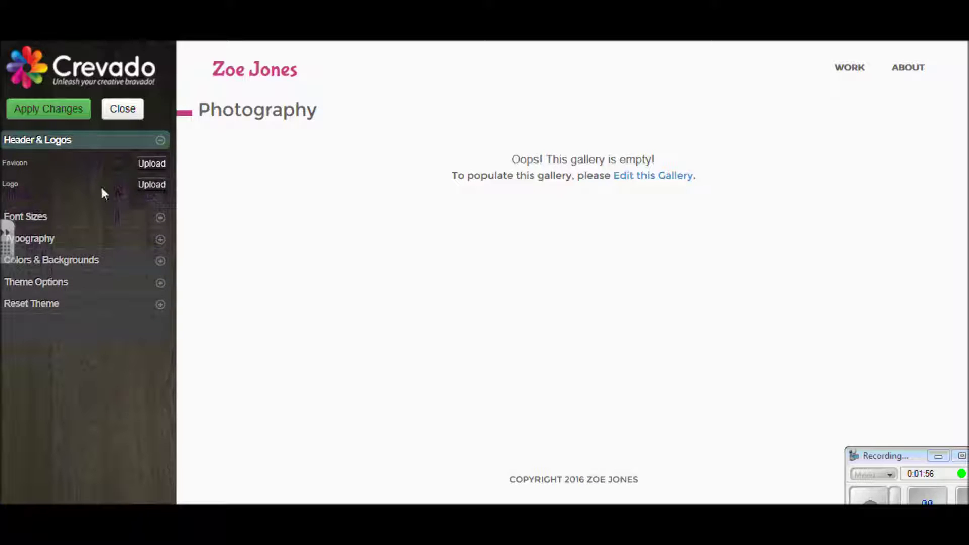
Under Font Sizes, raise the site title size to 100 and the body text to 20
click(158, 220)
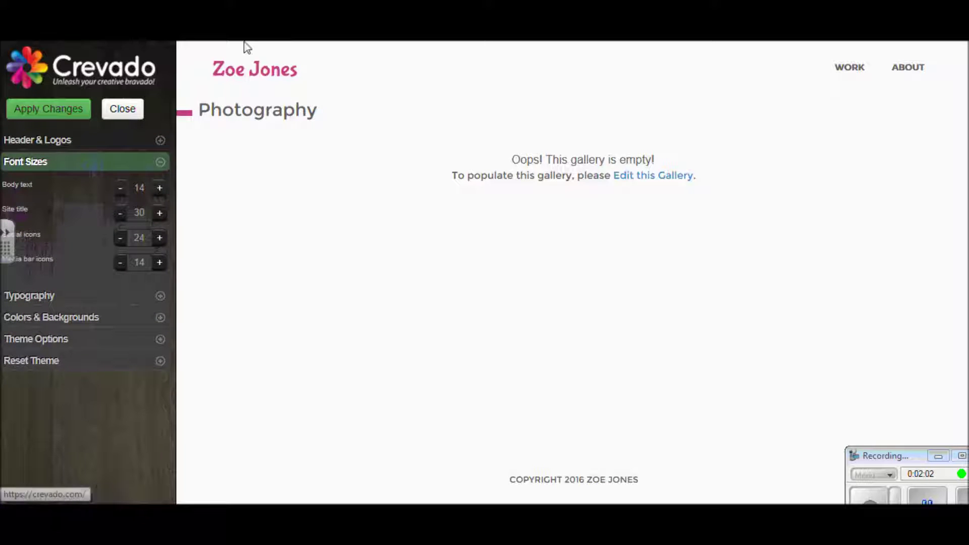
click(159, 215)
click(159, 214)
click(159, 215)
click(160, 214)
click(159, 215)
click(159, 214)
click(159, 214)
click(160, 215)
click(159, 214)
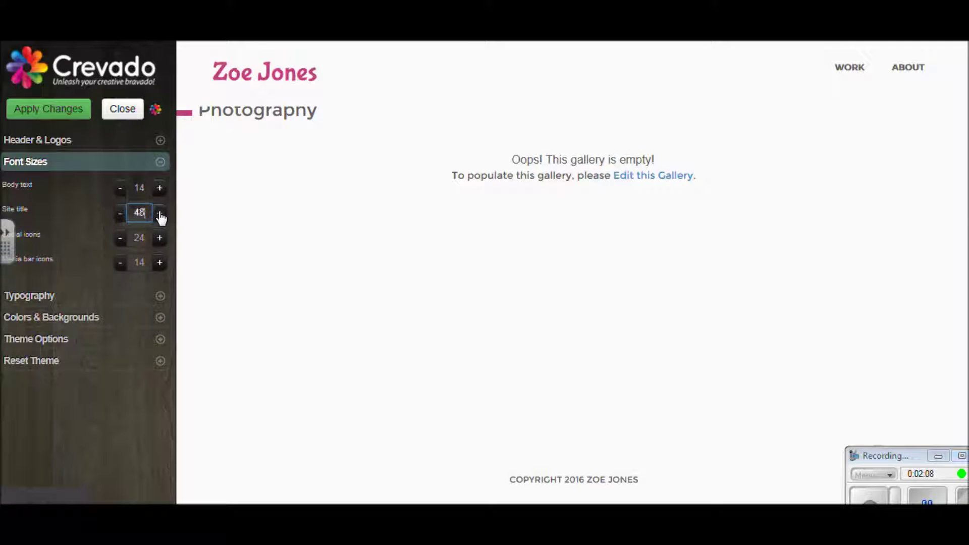
click(160, 214)
click(160, 214)
click(160, 215)
click(160, 214)
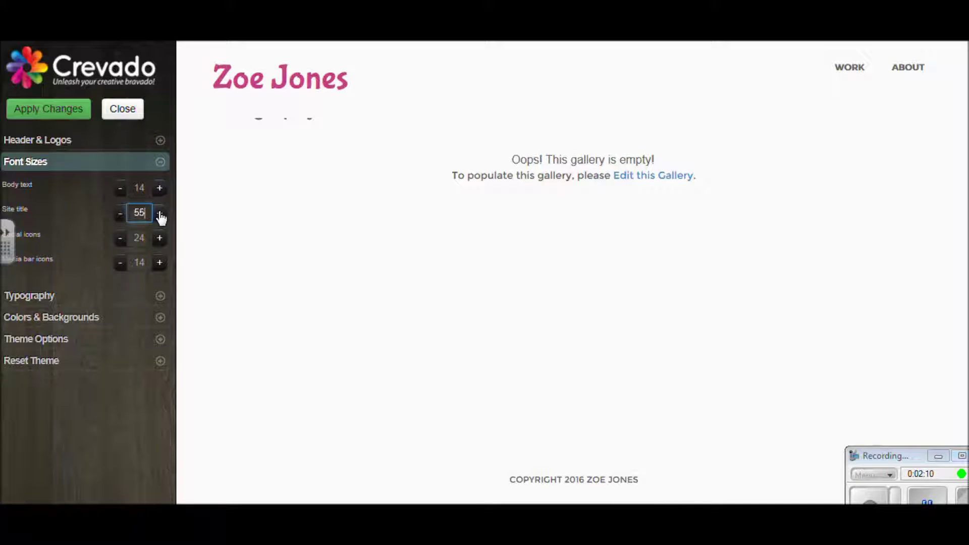
click(160, 214)
click(160, 215)
click(160, 215)
click(160, 214)
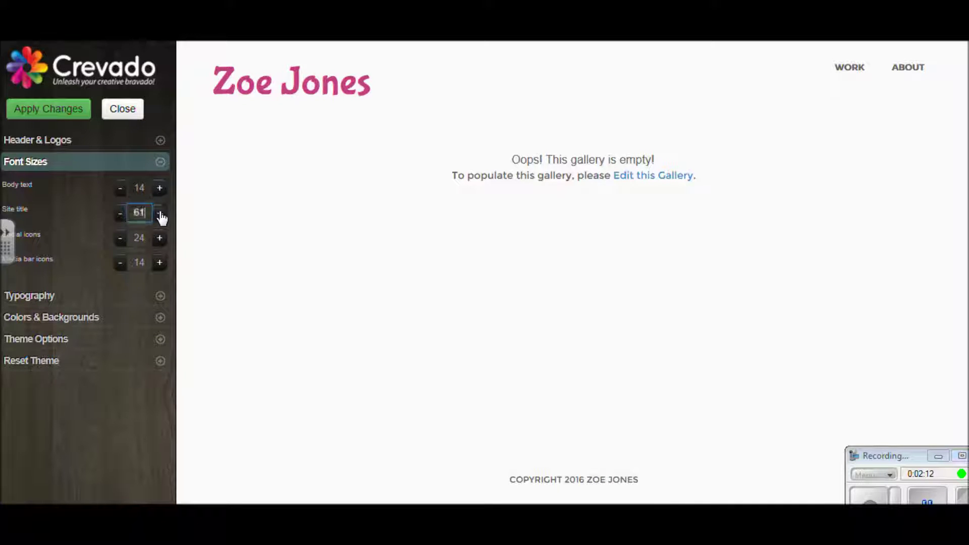
click(160, 214)
click(160, 215)
click(160, 215)
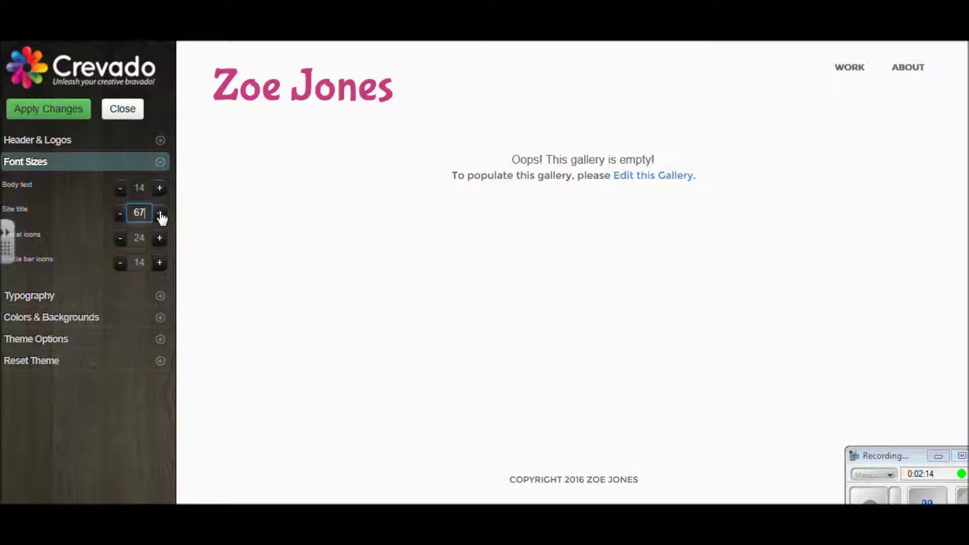
click(160, 215)
click(160, 214)
click(160, 215)
click(160, 214)
click(160, 215)
click(160, 214)
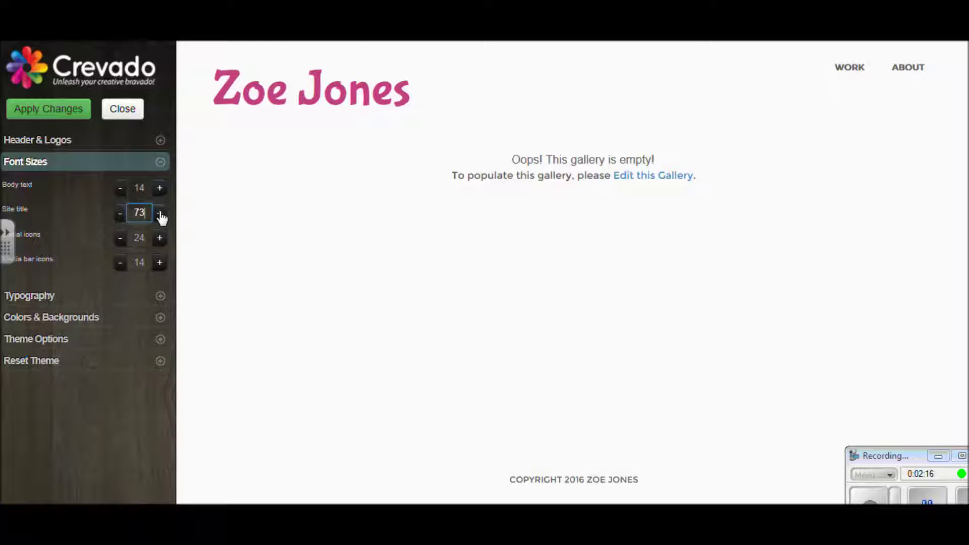
click(160, 214)
click(160, 215)
click(160, 214)
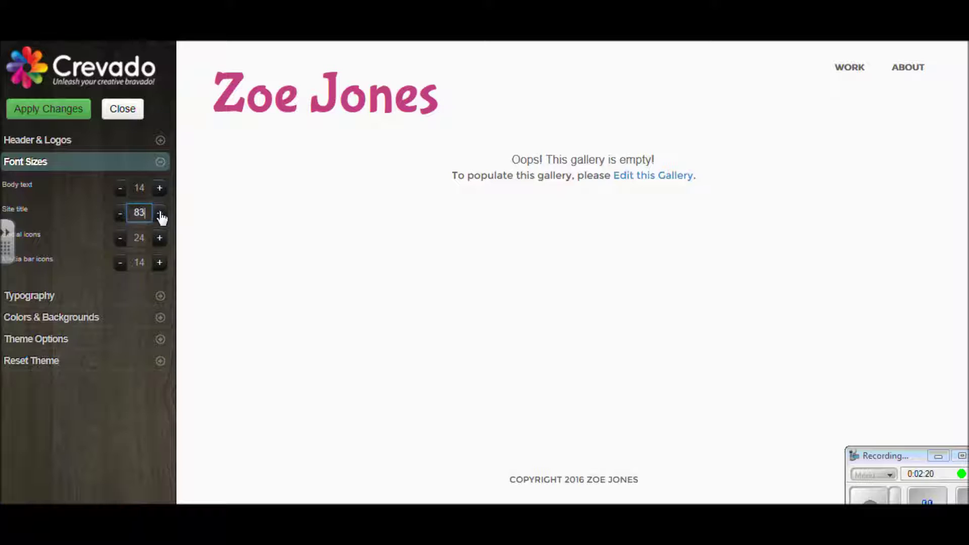
click(160, 214)
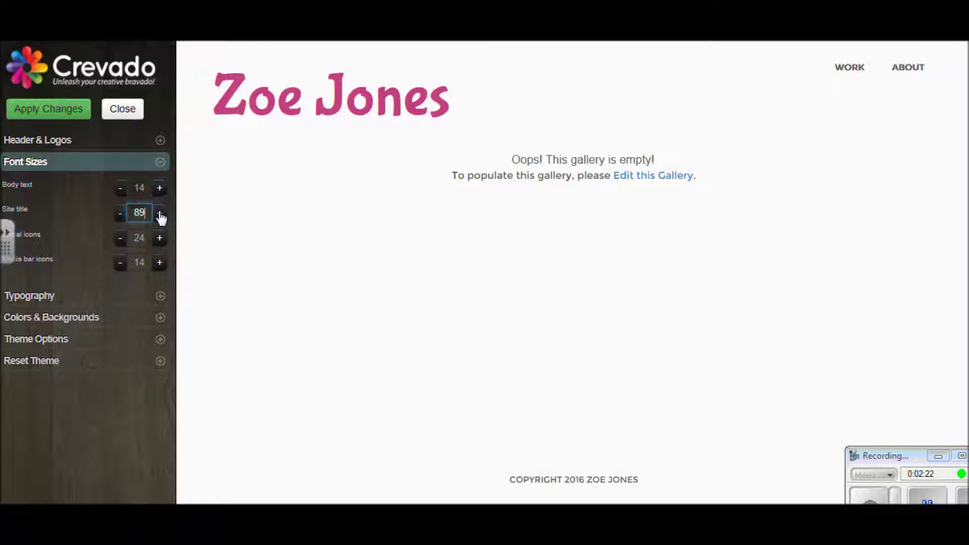
click(160, 214)
click(160, 214)
click(160, 214)
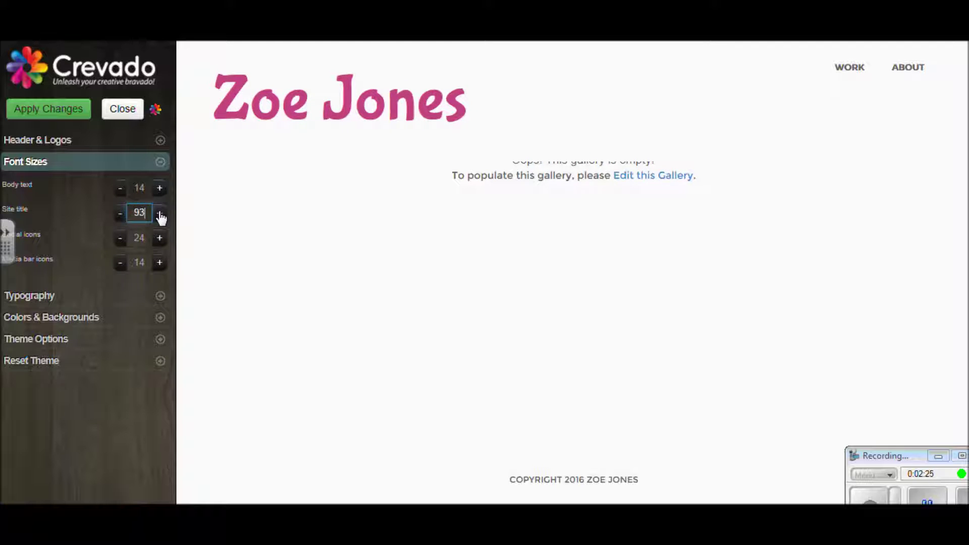
click(160, 214)
click(160, 215)
click(160, 215)
click(160, 215)
click(160, 215)
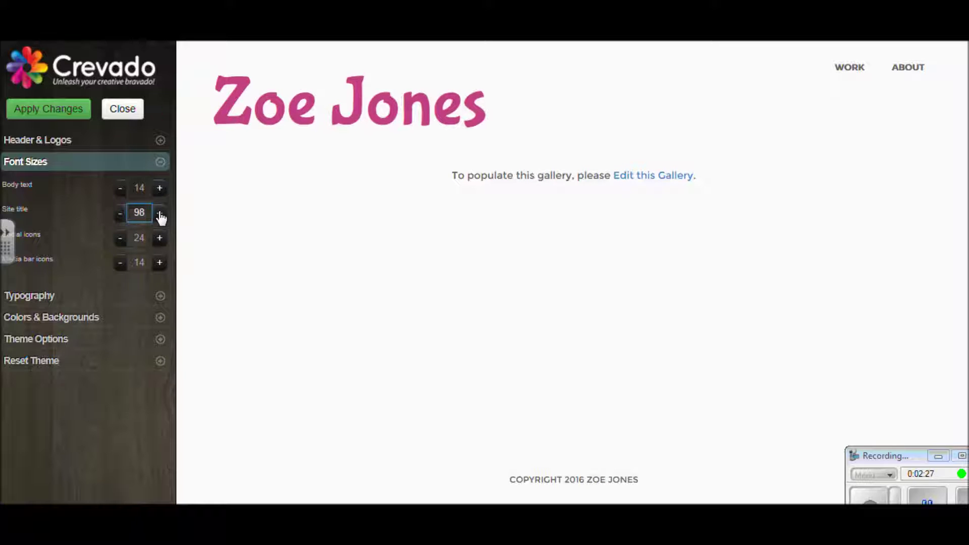
click(160, 214)
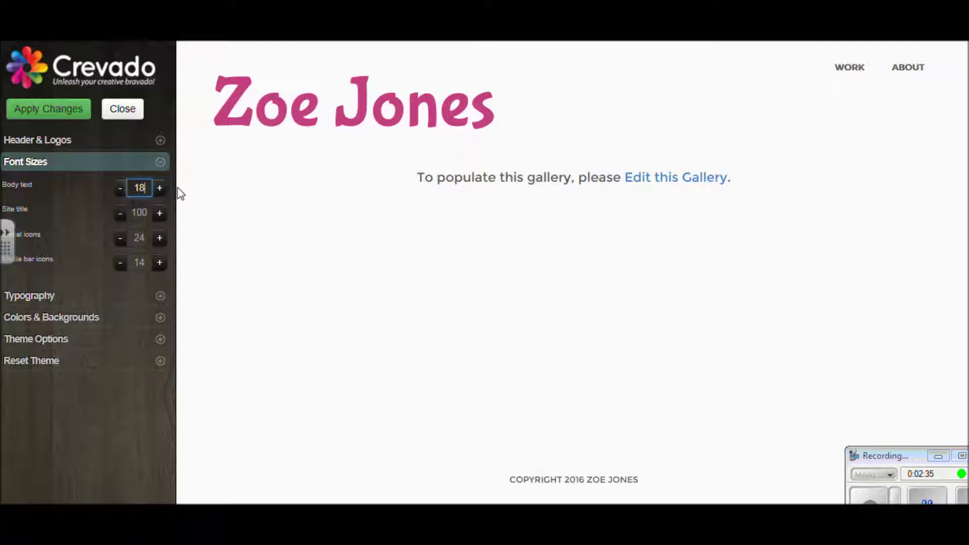
click(160, 190)
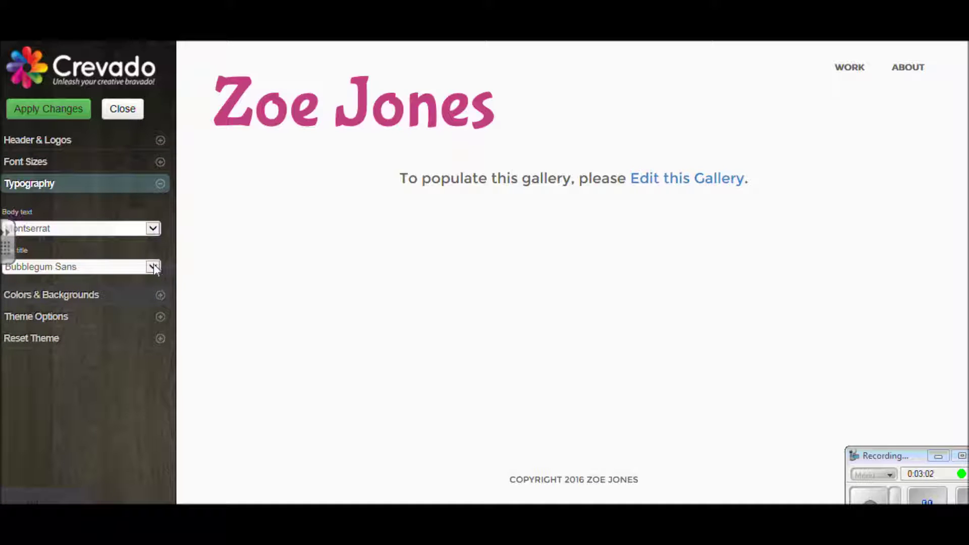
click(153, 267)
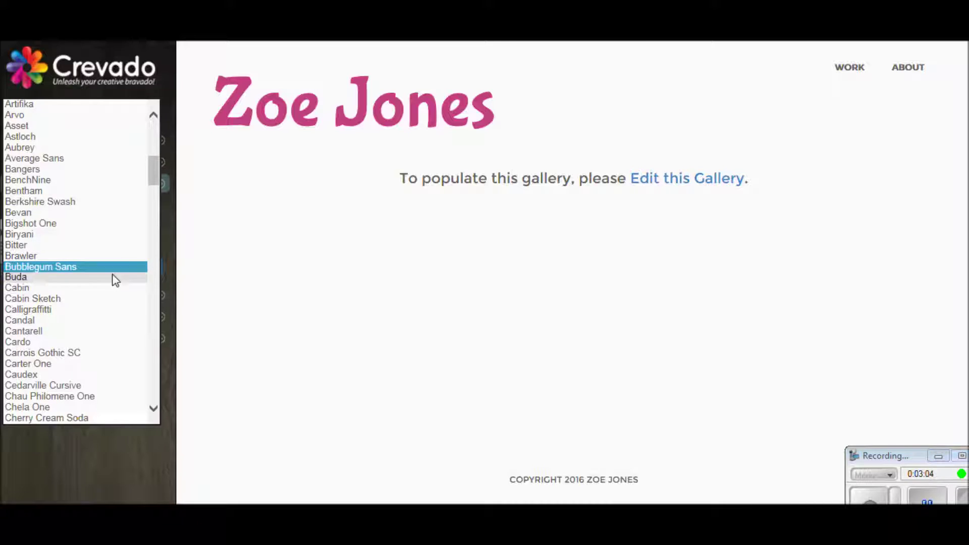
Try Carter One for the site title font, then switch it to Combo
click(51, 364)
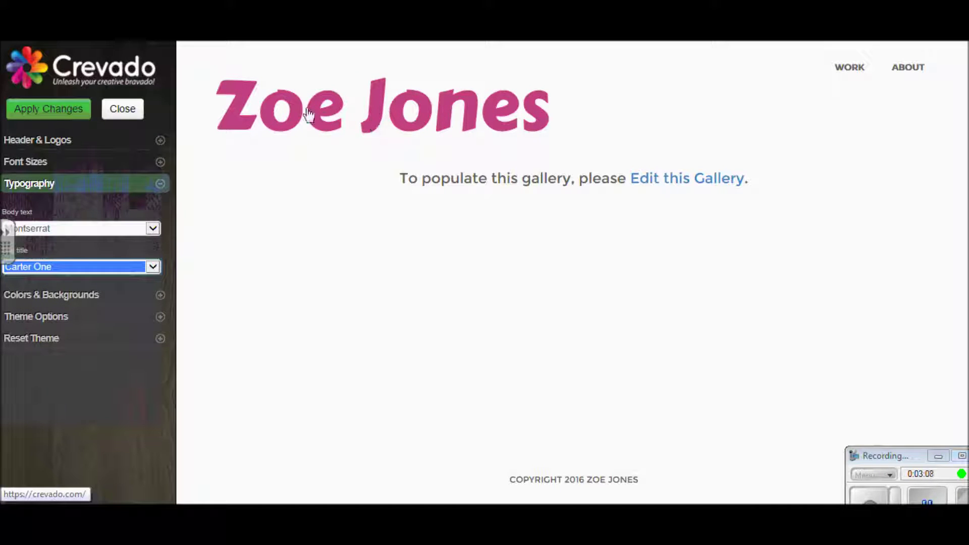
click(152, 268)
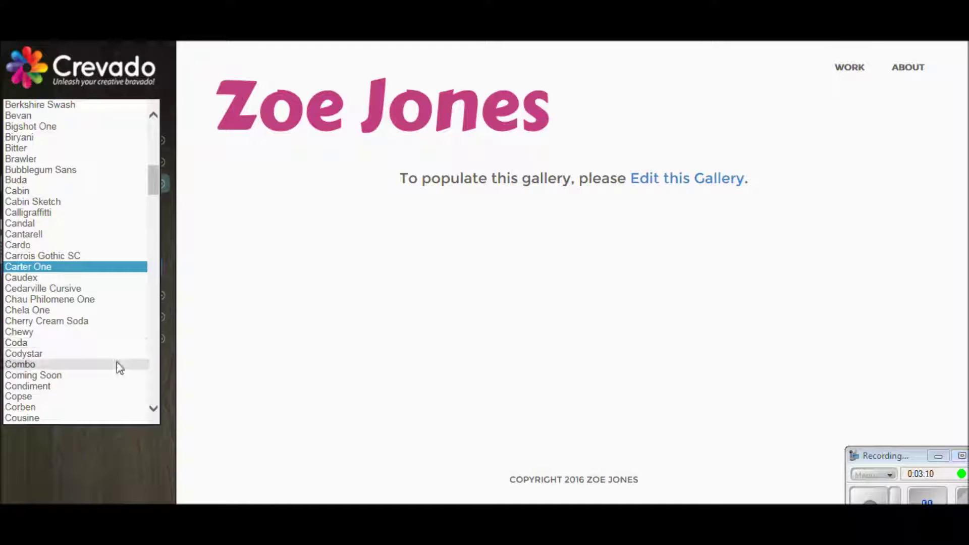
click(98, 372)
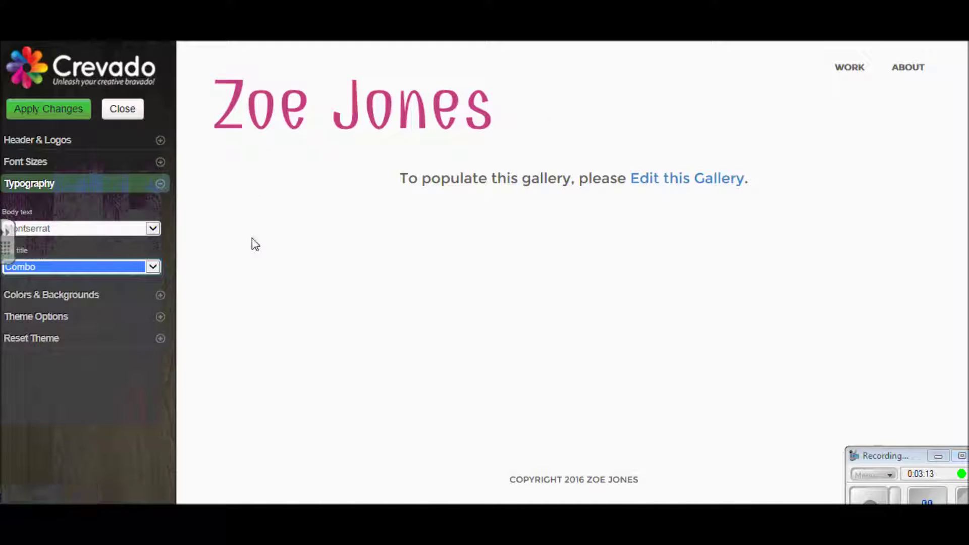
click(158, 295)
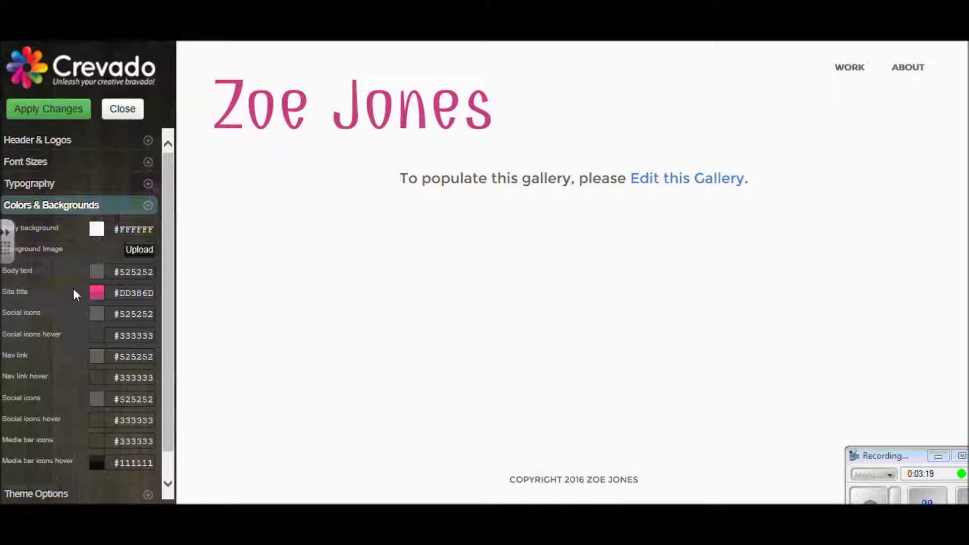
Color the site title mint green #3AE0D5 and the body background pale lavender #E1DFEB
click(98, 293)
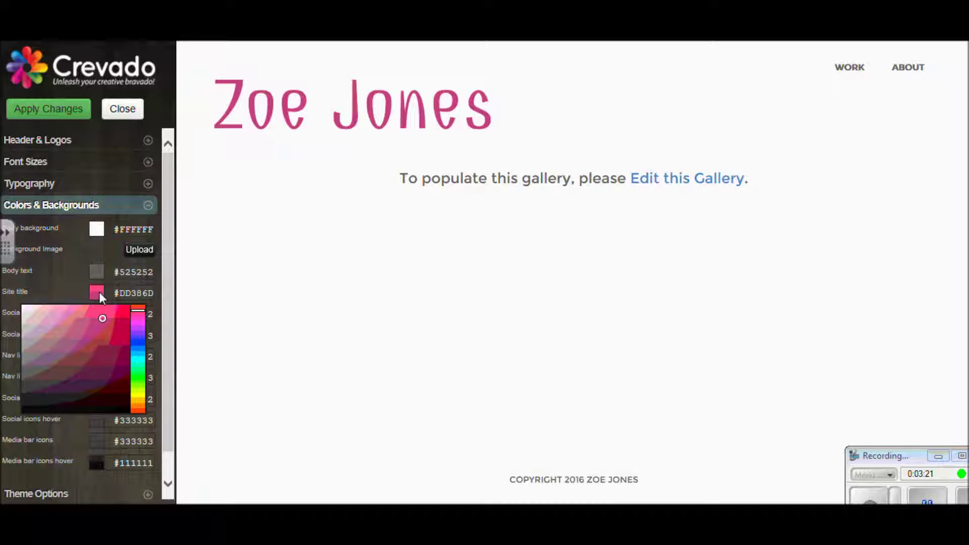
click(140, 358)
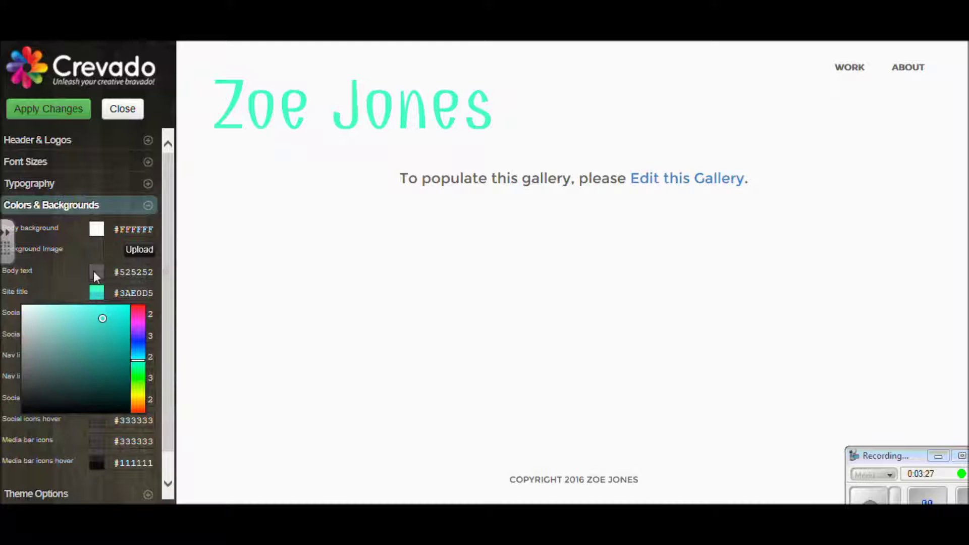
click(96, 230)
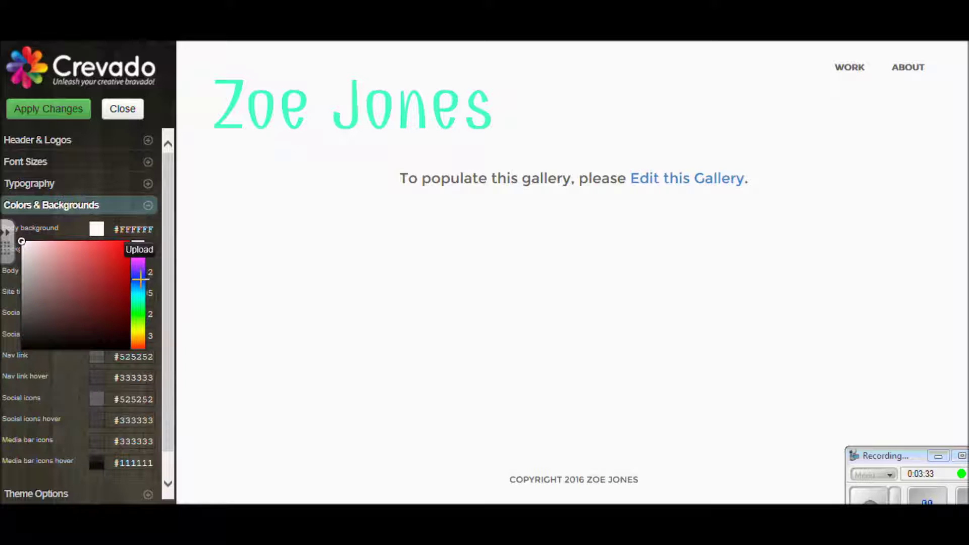
click(139, 275)
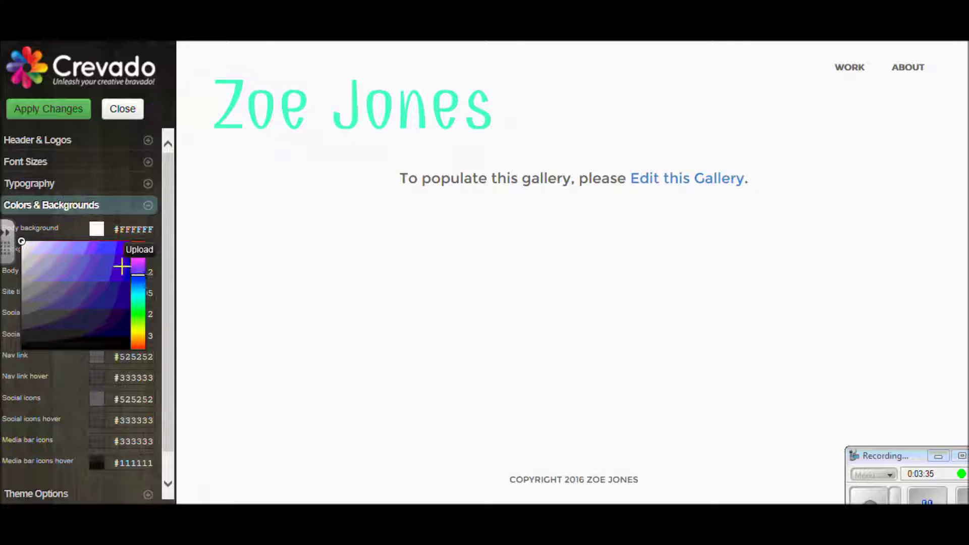
click(125, 314)
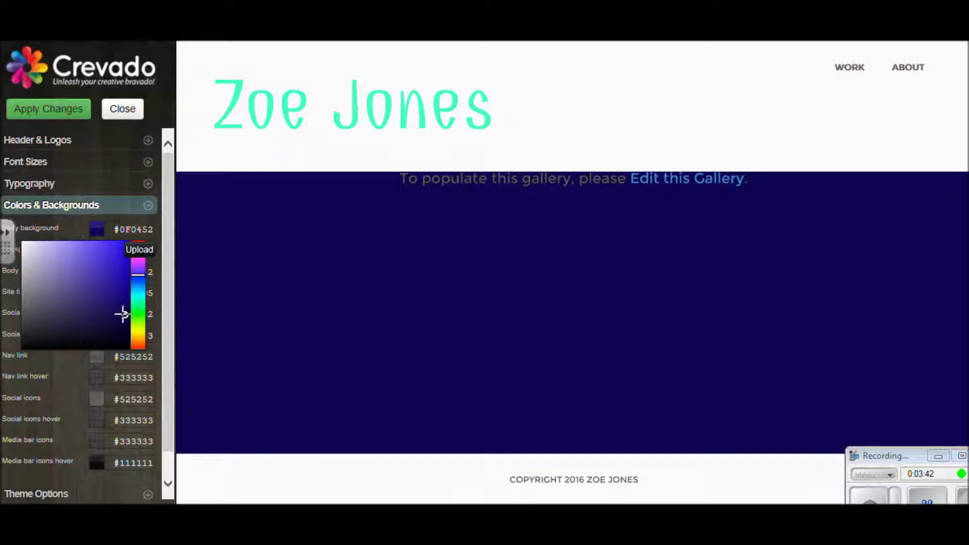
click(27, 250)
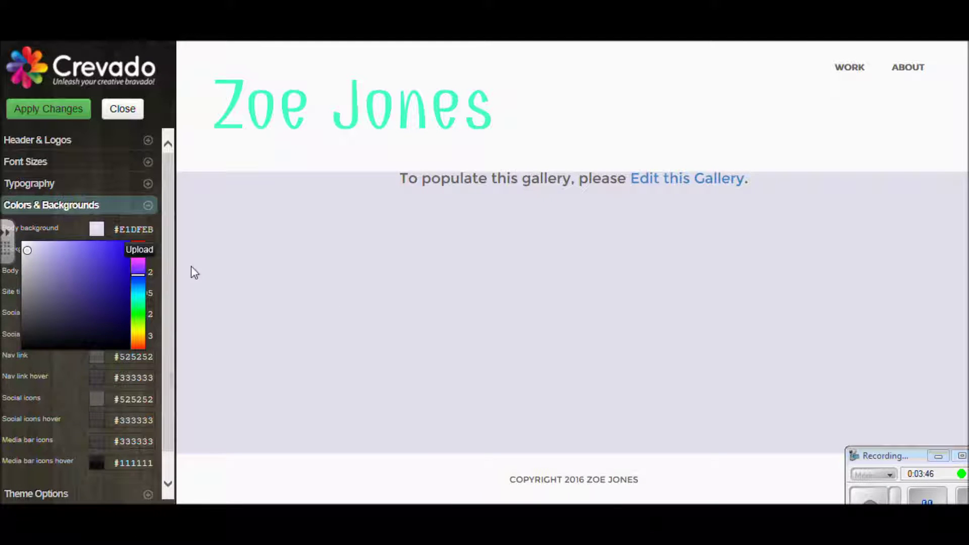
click(80, 474)
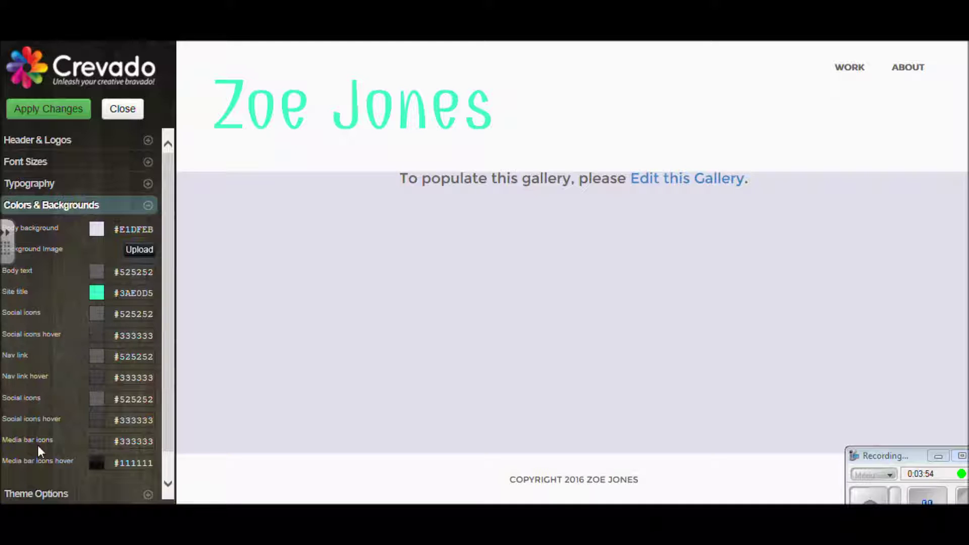
click(169, 486)
Set Project Titles to Shown in Theme Options, then start saving the theme to the live portfolio
click(147, 467)
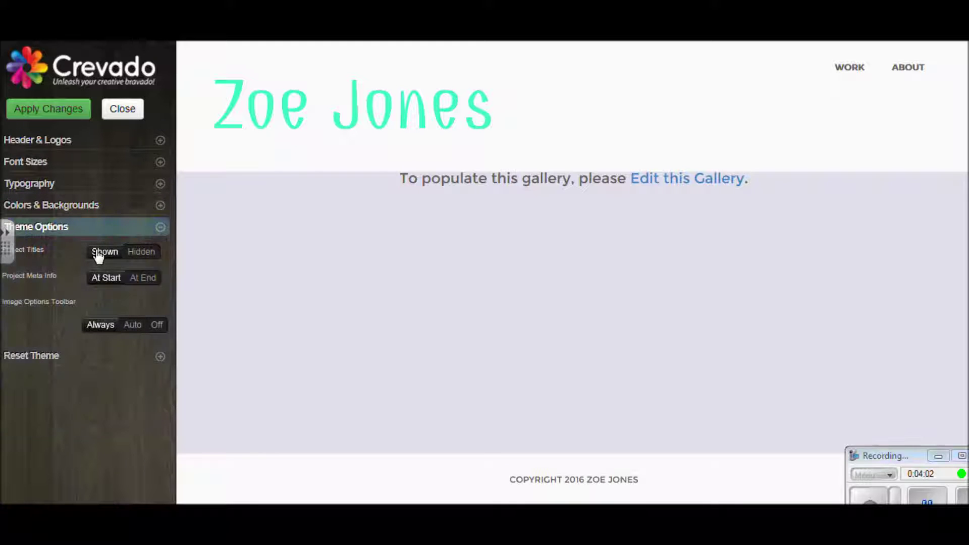
click(105, 282)
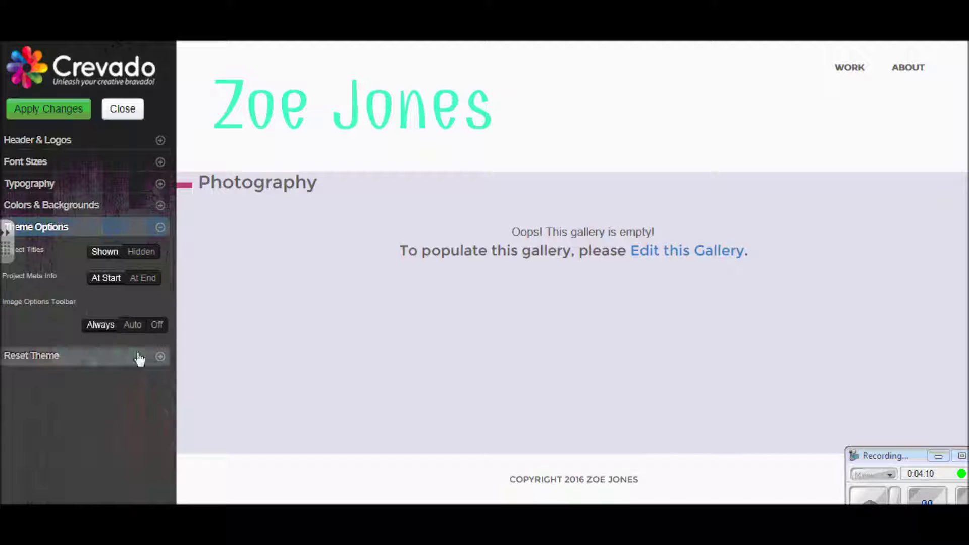
click(161, 358)
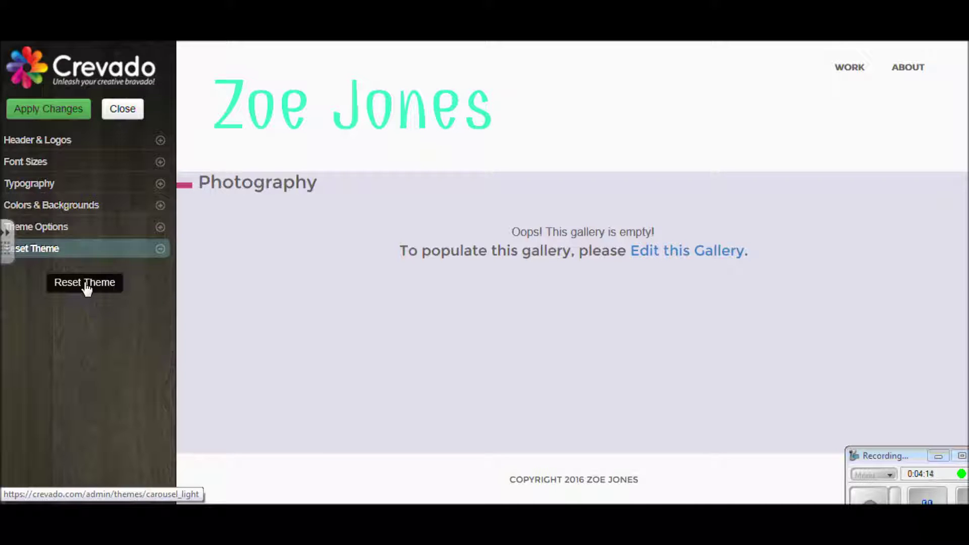
click(53, 111)
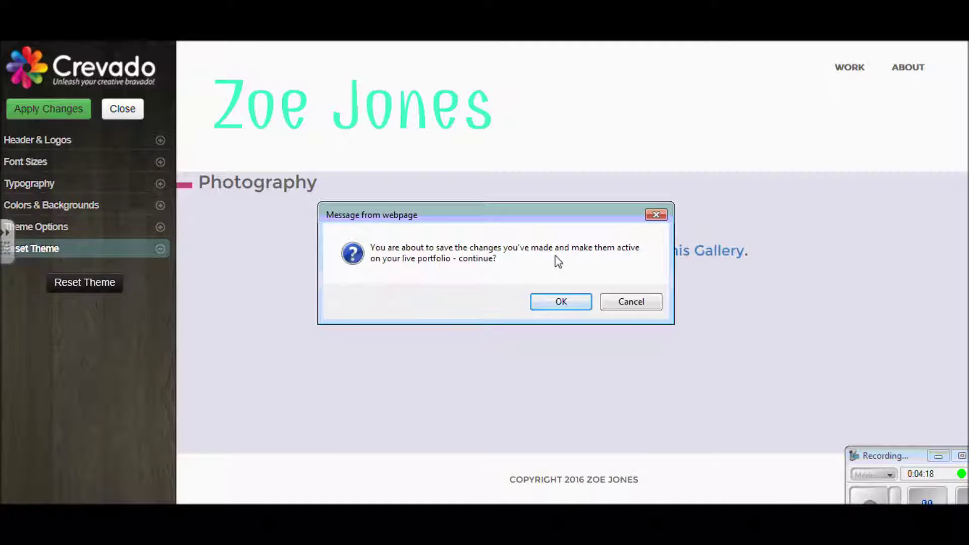
Confirm publishing the theme changes and leave the theme editor for the admin
click(564, 302)
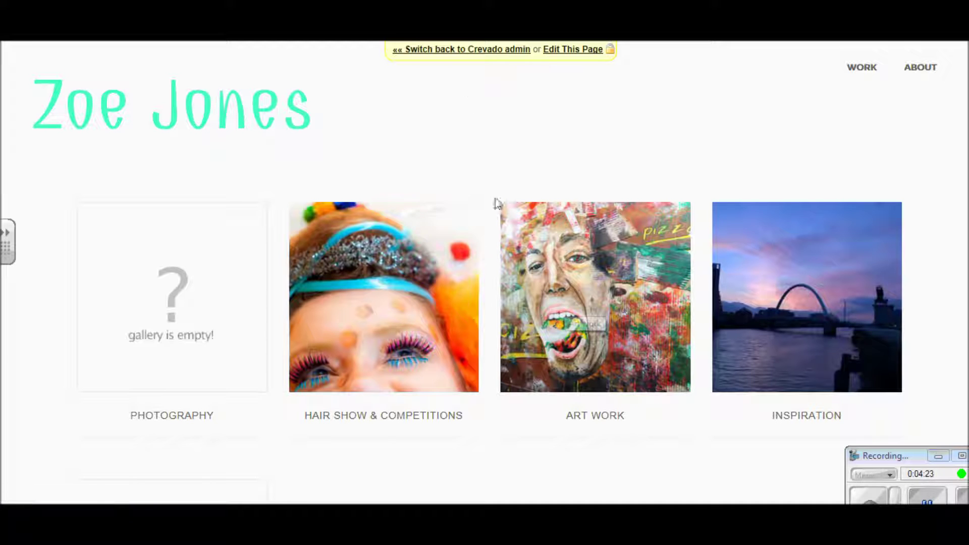
click(480, 50)
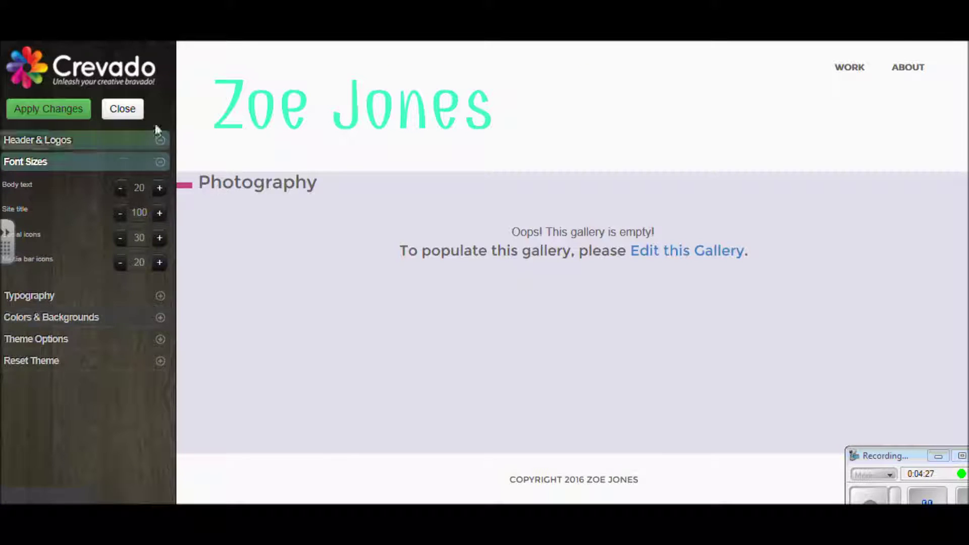
click(124, 110)
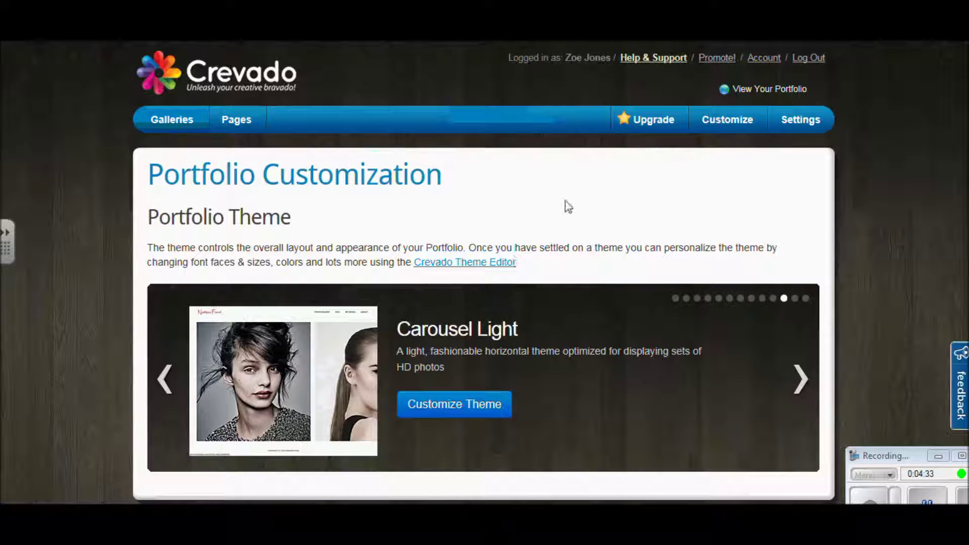
click(783, 89)
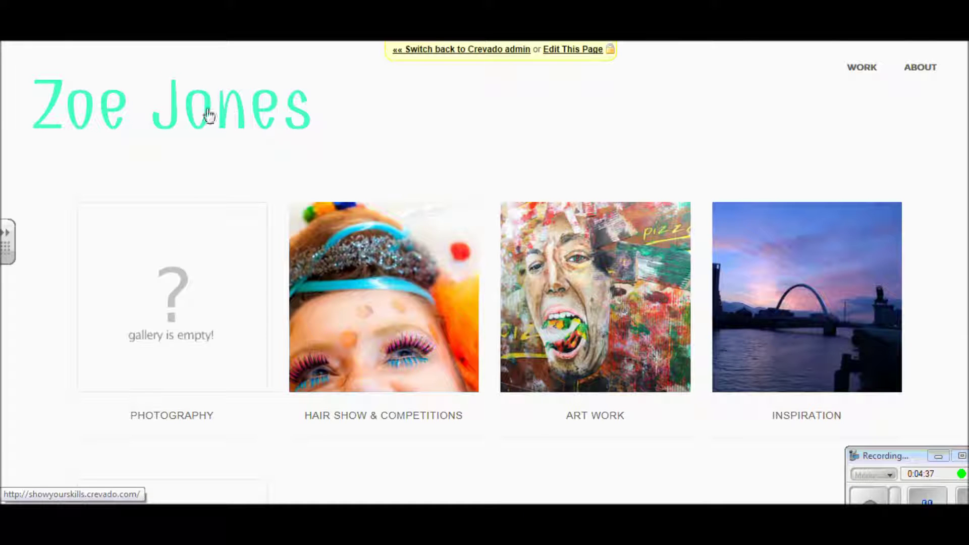
Open the Hair Show & Competitions gallery and scroll through its photos
click(409, 282)
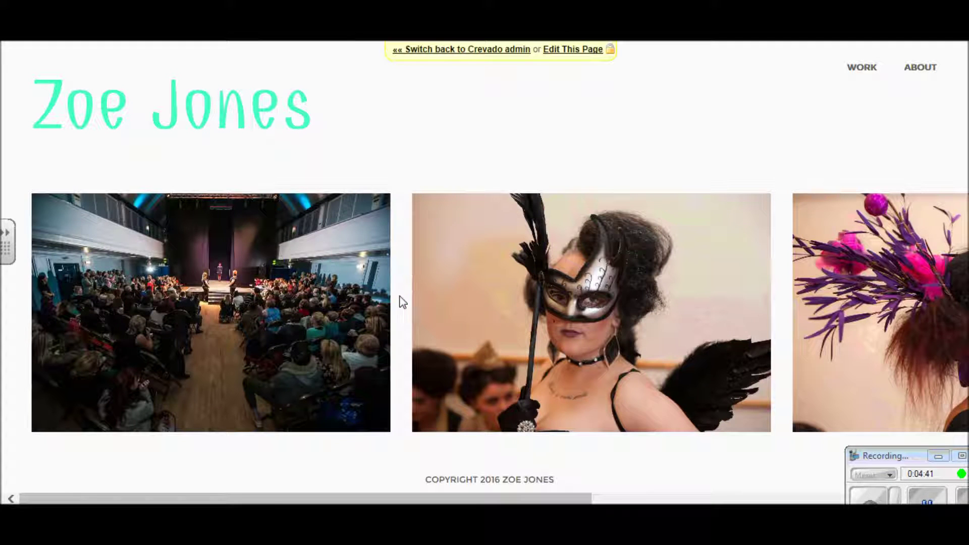
drag(364, 498, 484, 492)
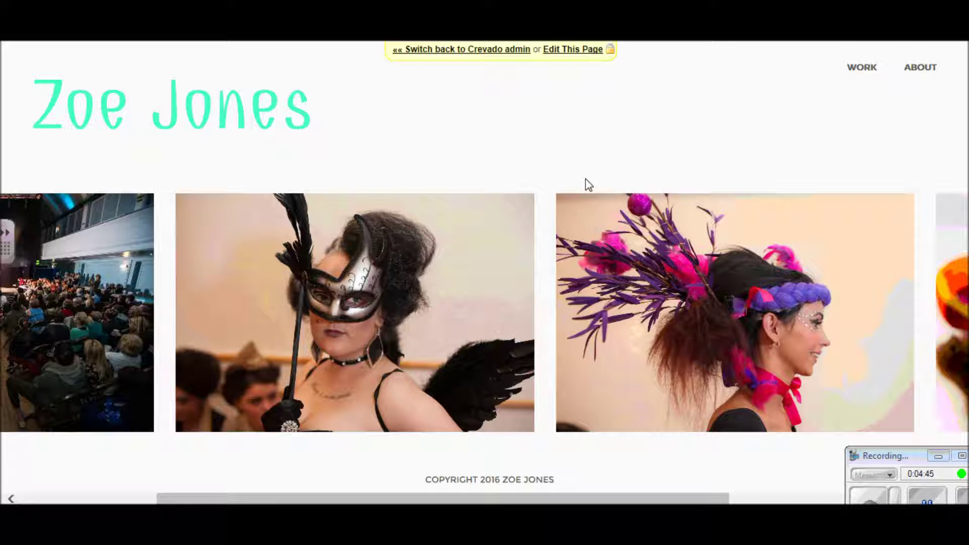
drag(502, 498, 726, 499)
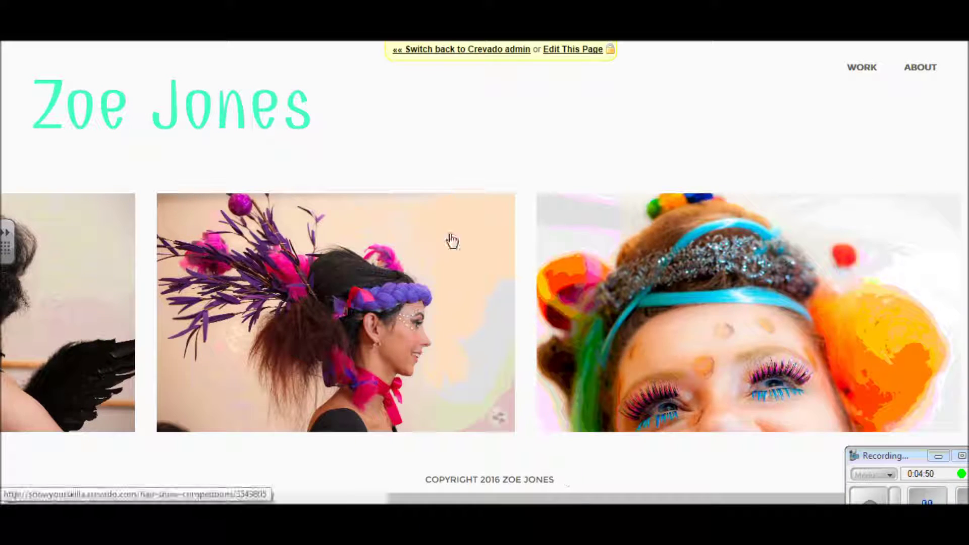
click(225, 113)
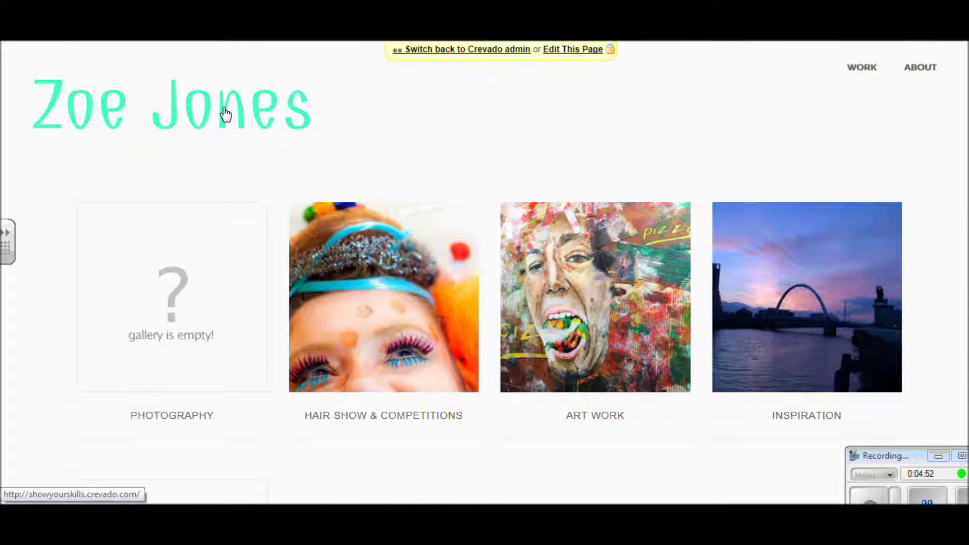
Browse the Art Work gallery's Graded Unit 1 page, then open the Inspiration gallery
click(616, 281)
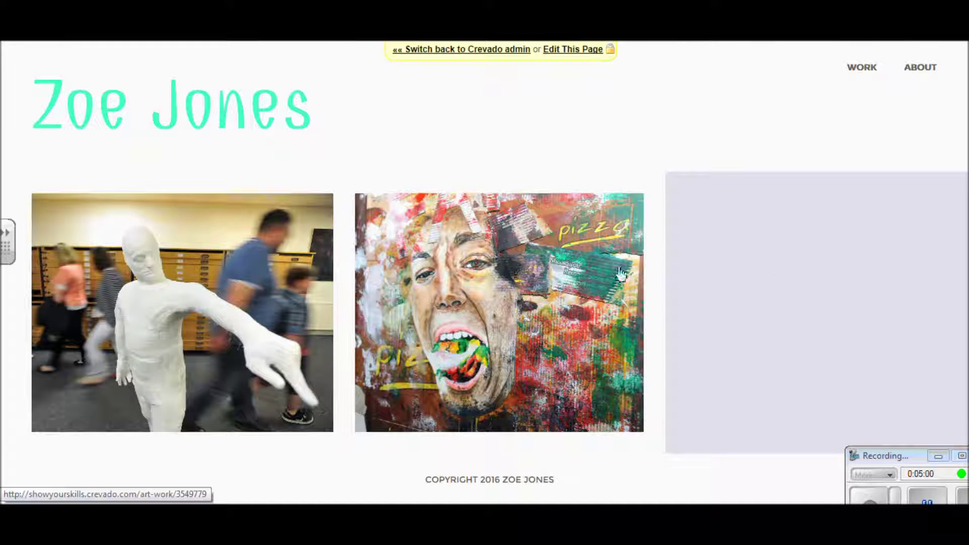
click(519, 280)
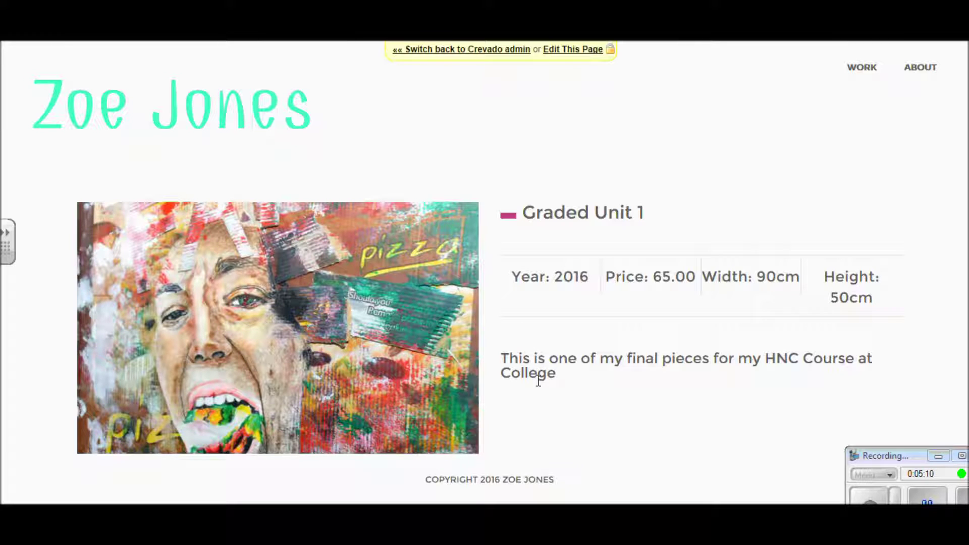
click(258, 117)
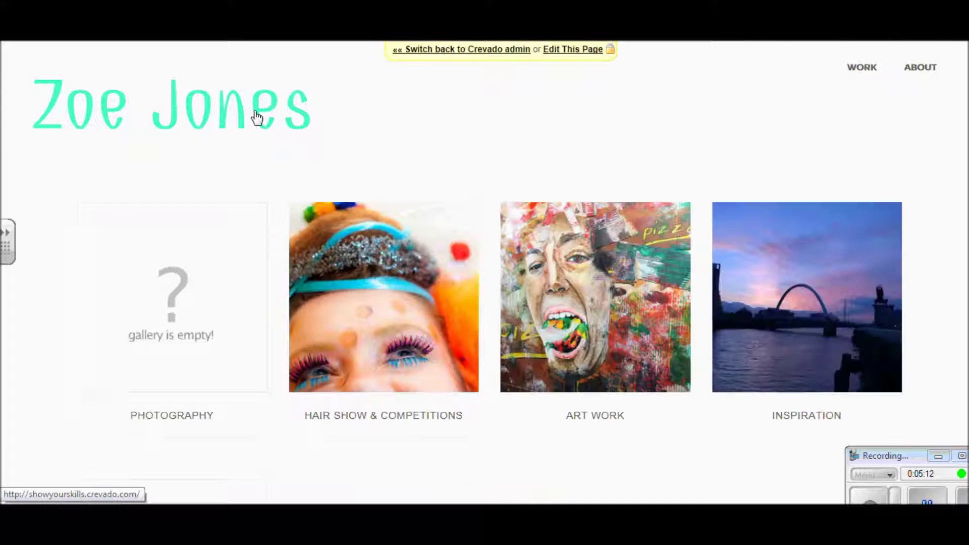
click(786, 291)
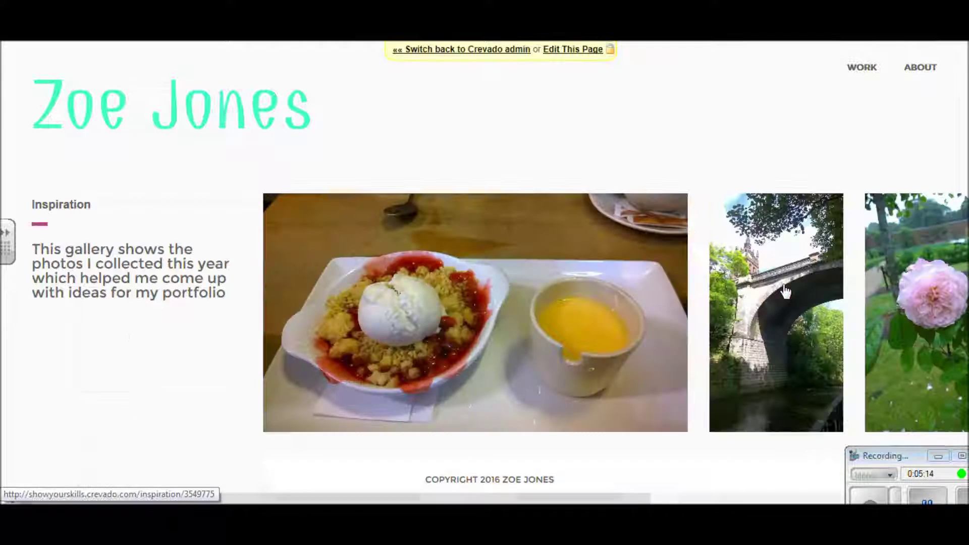